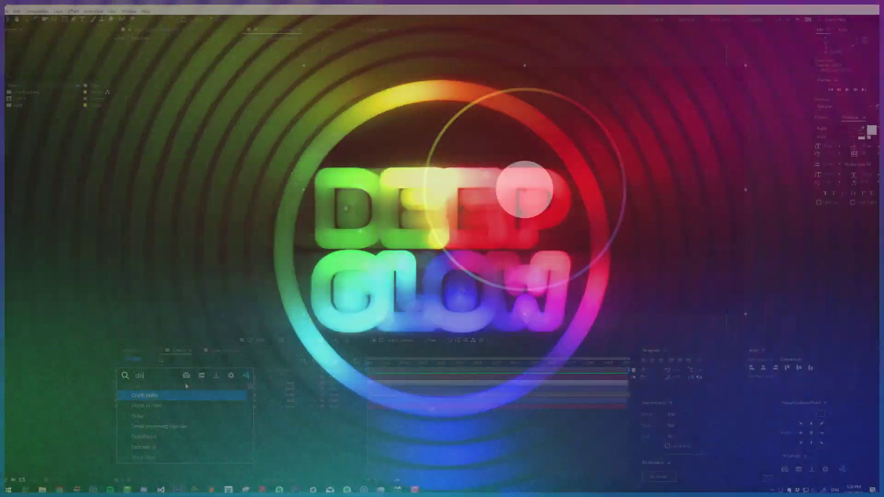
- Apply Deep Glow from the 'deep' search to the adjustment layer
text(ep)
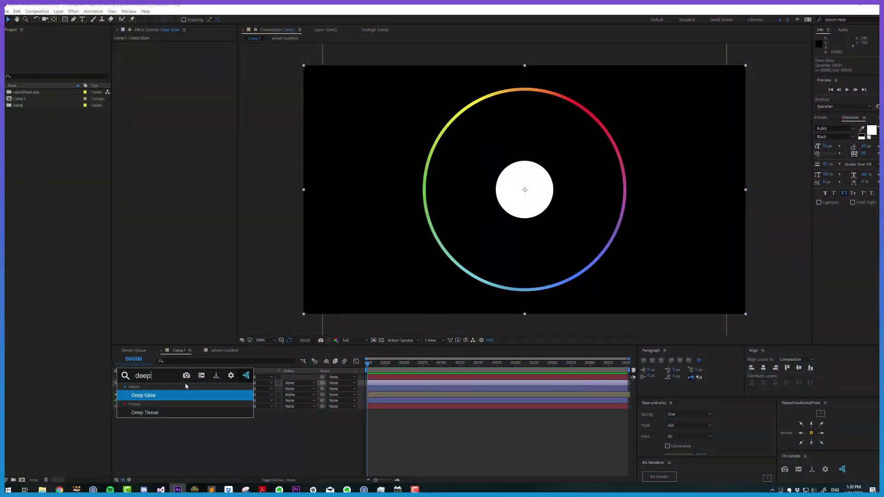
key(Return)
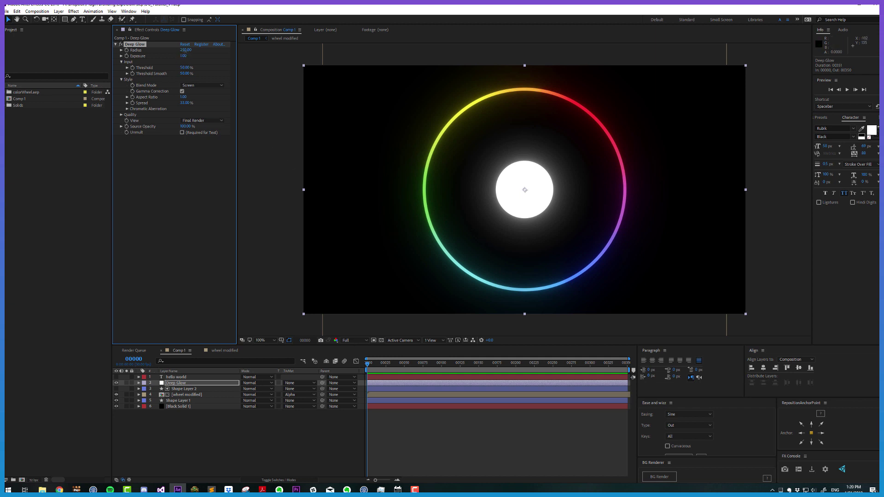
- Scrub the Deep Glow radius larger, then enter Radius 250 and Exposure 2
drag(184, 50, 220, 61)
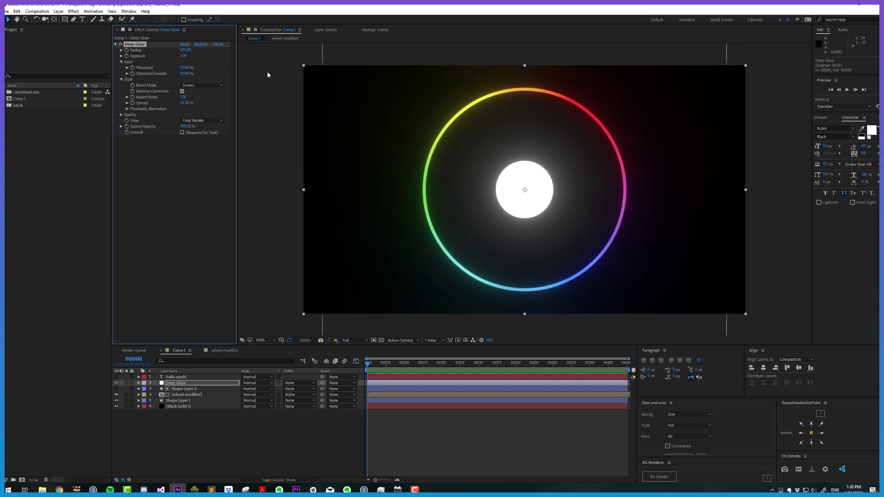
drag(185, 50, 263, 58)
click(184, 49)
text(250)
key(Tab)
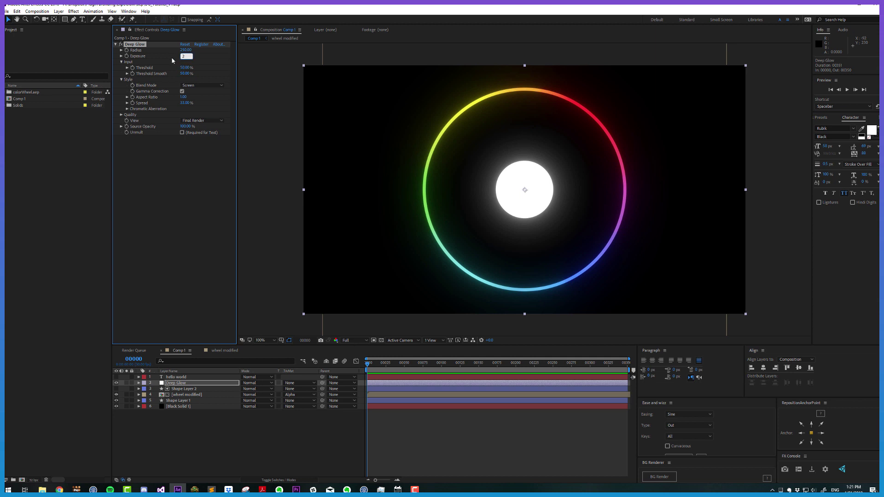
key(Return)
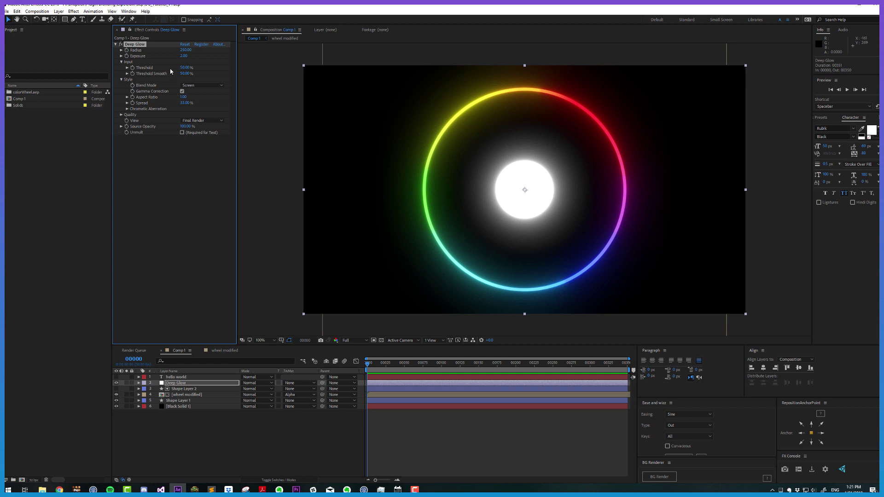
- Switch Deep Glow's View to Glow Input and set Threshold Smooth to 0%
click(191, 121)
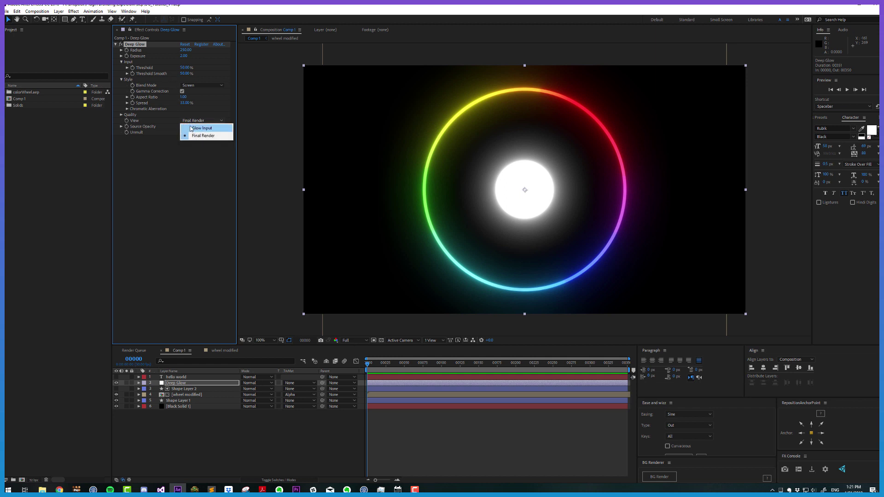
click(191, 129)
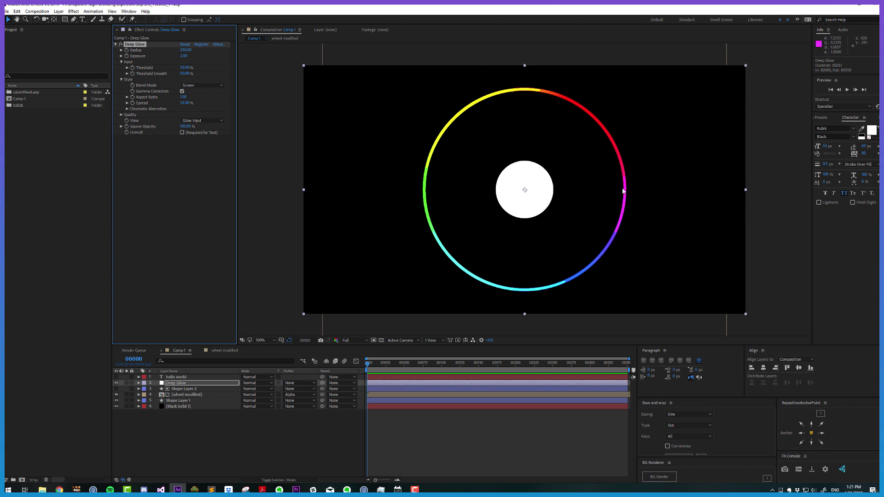
key(ctrl+z)
text(0)
key(Return)
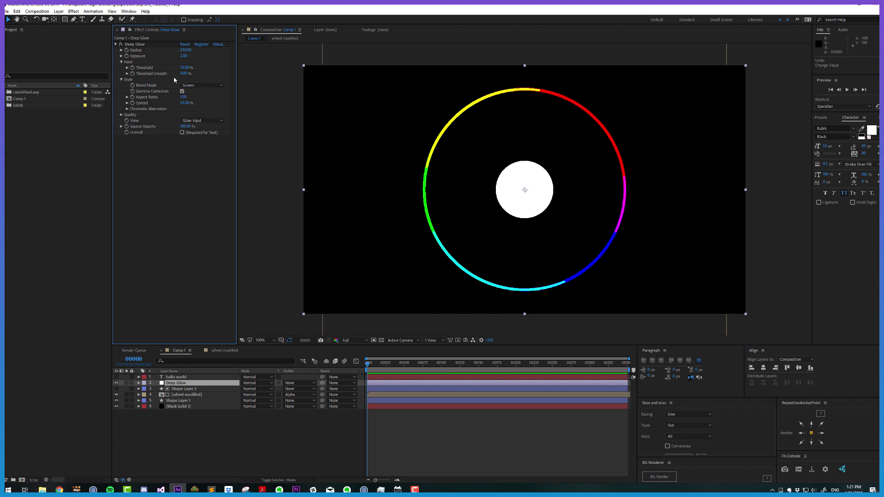
- Raise Threshold up to 100%, then drag it back down to 50%
mouse_move(185, 67)
mouse_down()
mouse_move(198, 67)
mouse_move(188, 68)
mouse_up()
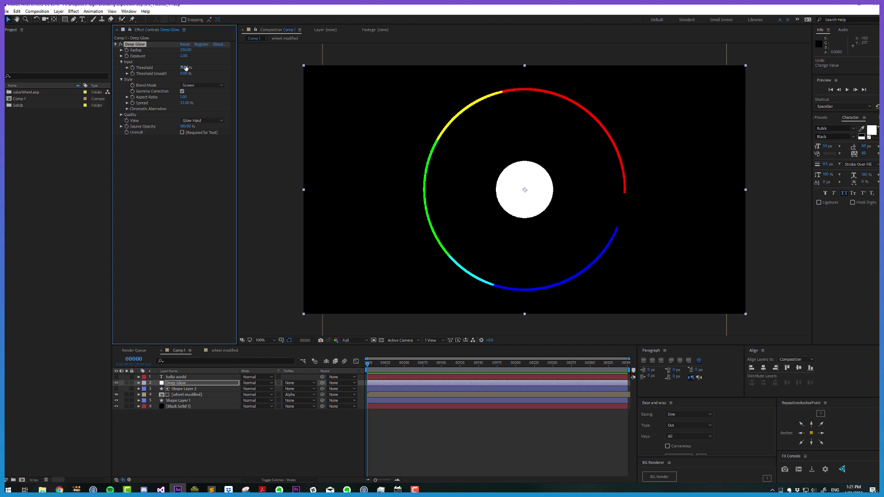
drag(185, 67, 204, 70)
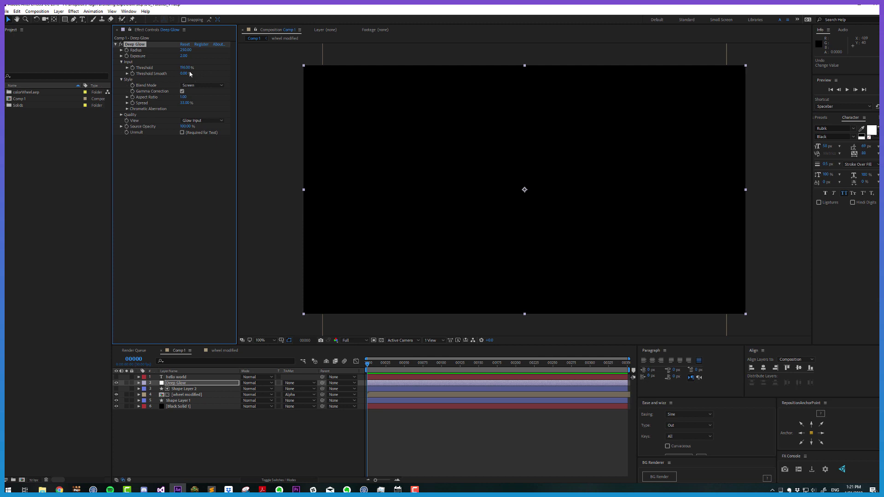
click(185, 68)
text(100)
key(Return)
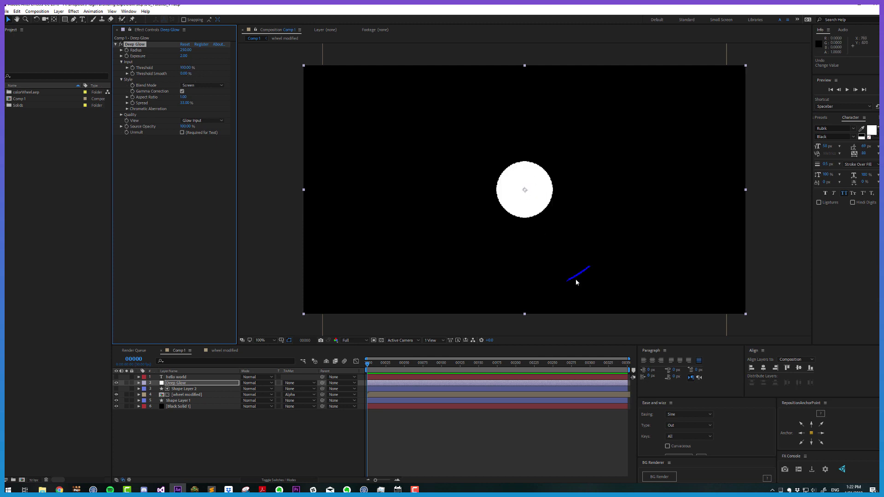
drag(185, 68, 204, 77)
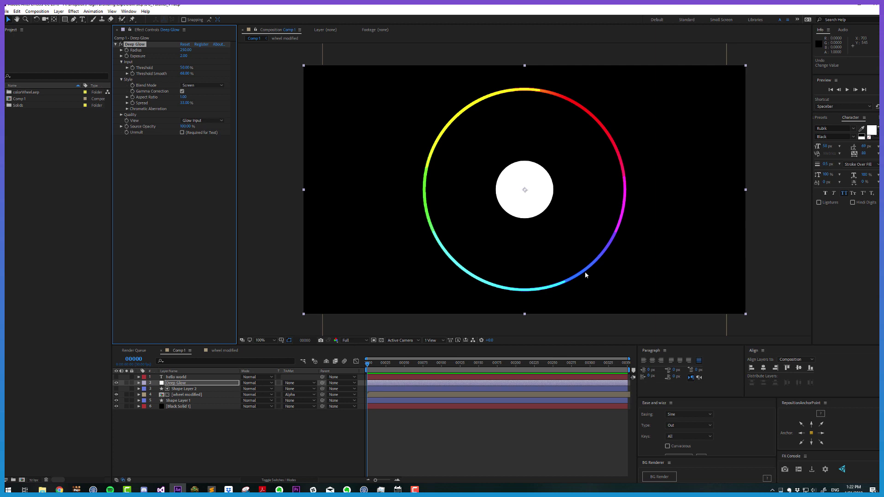
- Return View to Final Render and try Threshold Smooth at 0%, 100%, then 50%
click(192, 120)
click(189, 133)
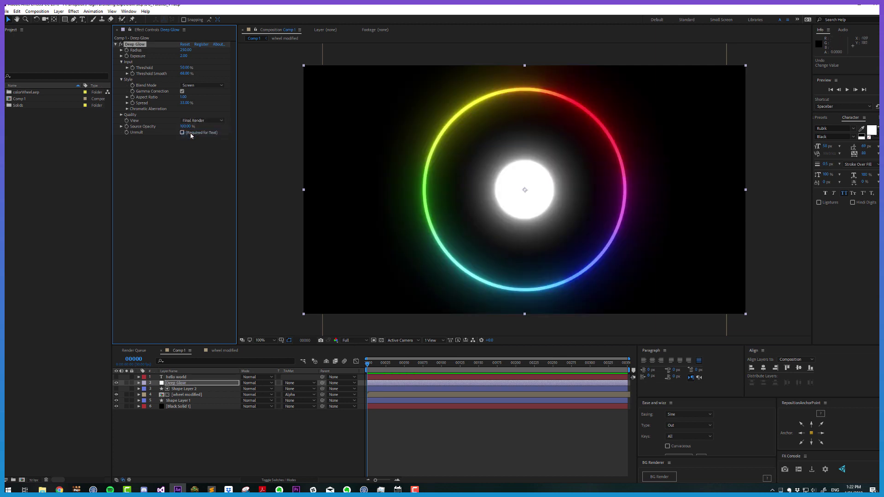
click(184, 73)
text(0)
key(Return)
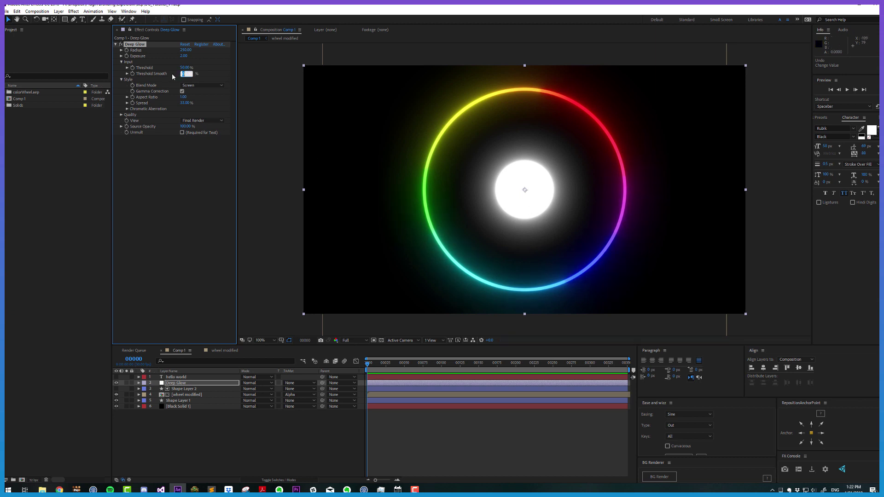
key(Return)
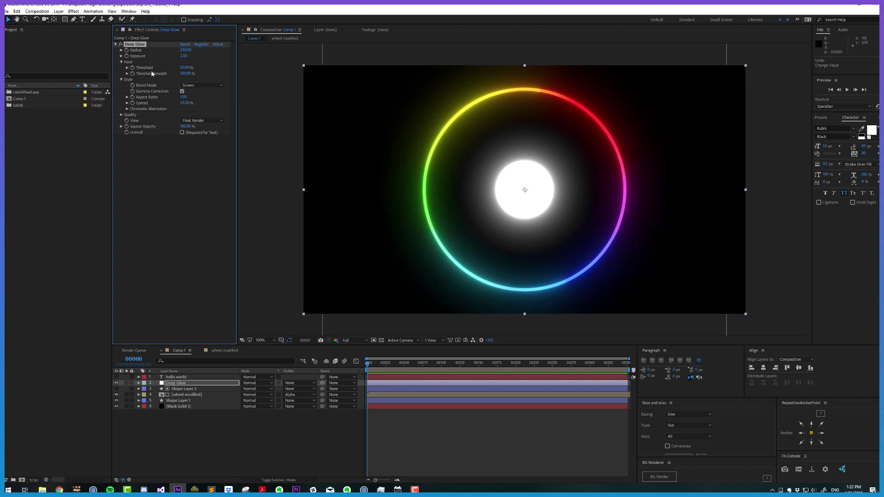
click(186, 73)
text(50)
key(Return)
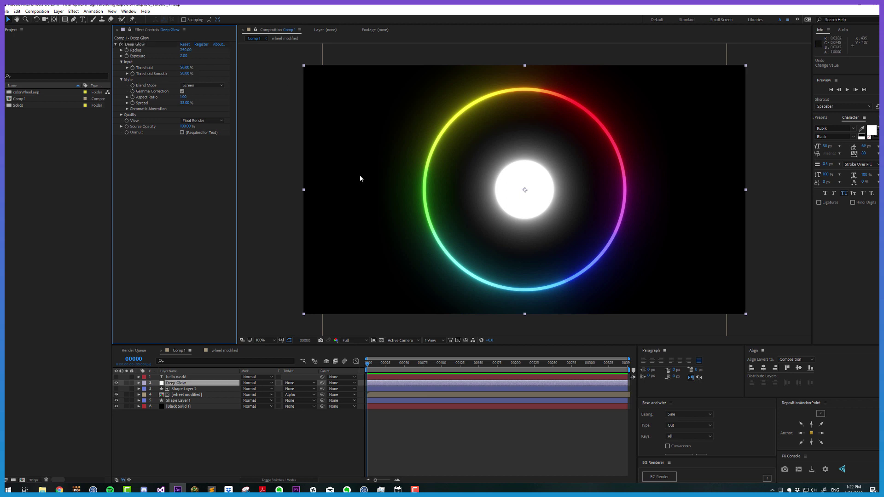
- Try the Add blend mode, check project colour settings, then set blend mode to Screen
click(201, 85)
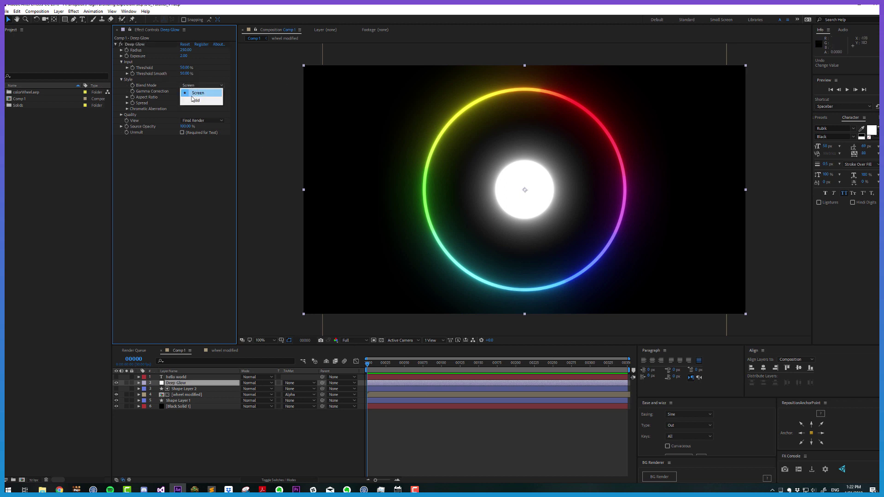
click(172, 157)
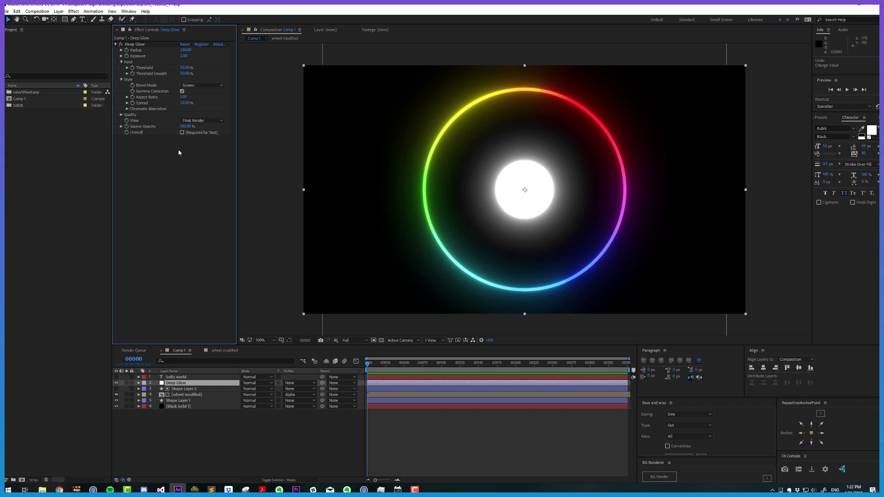
click(196, 86)
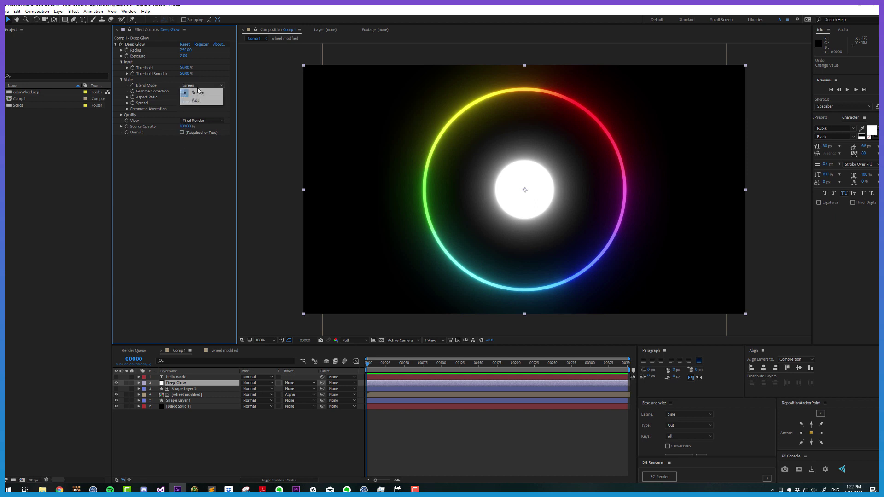
click(195, 99)
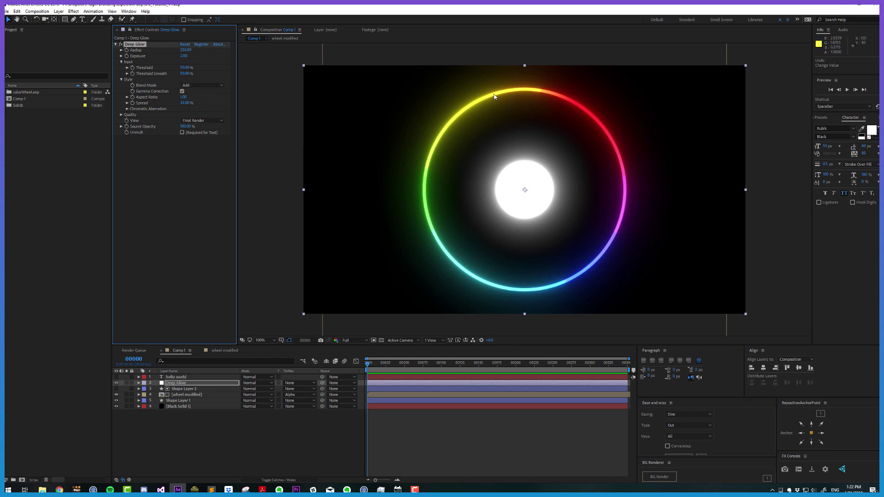
click(35, 480)
click(34, 479)
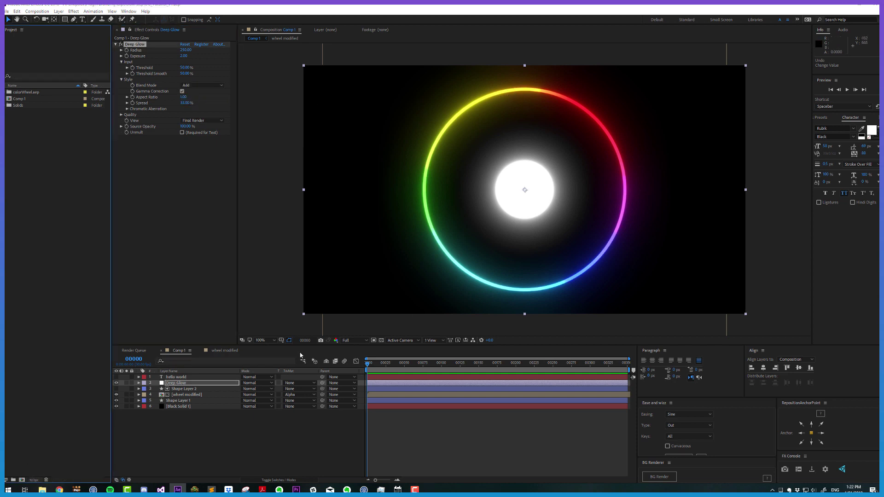
click(463, 404)
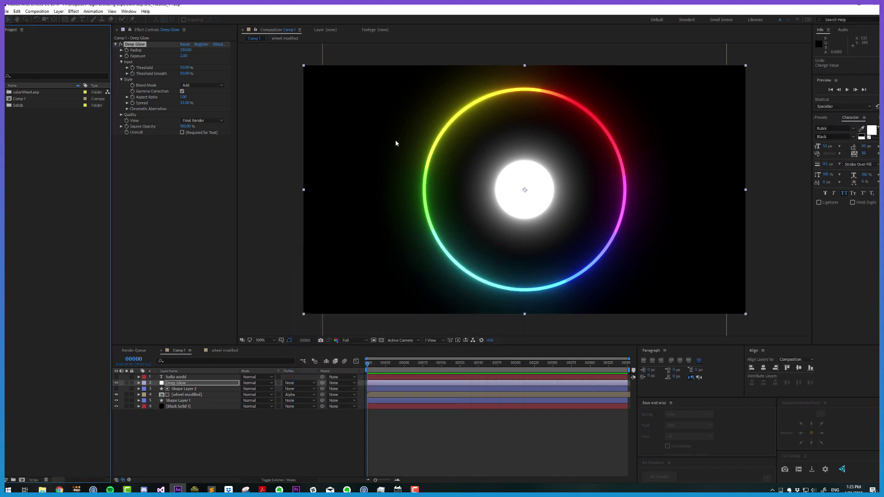
click(202, 86)
click(193, 94)
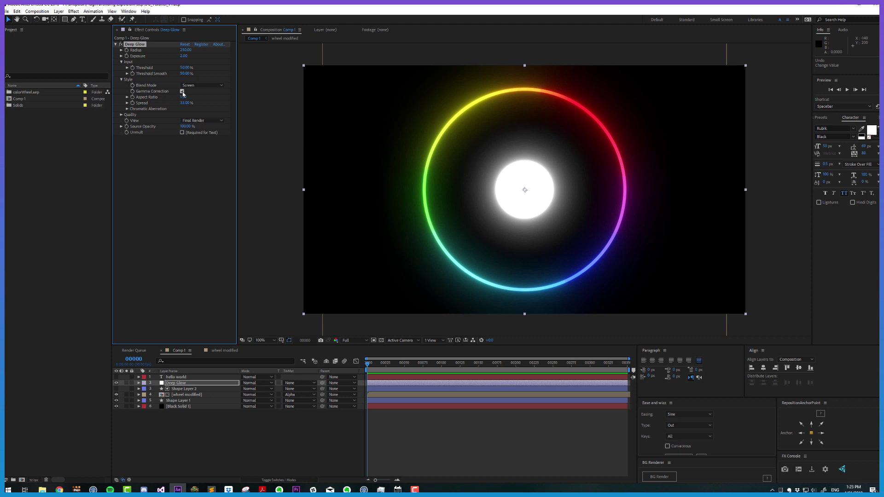
click(182, 92)
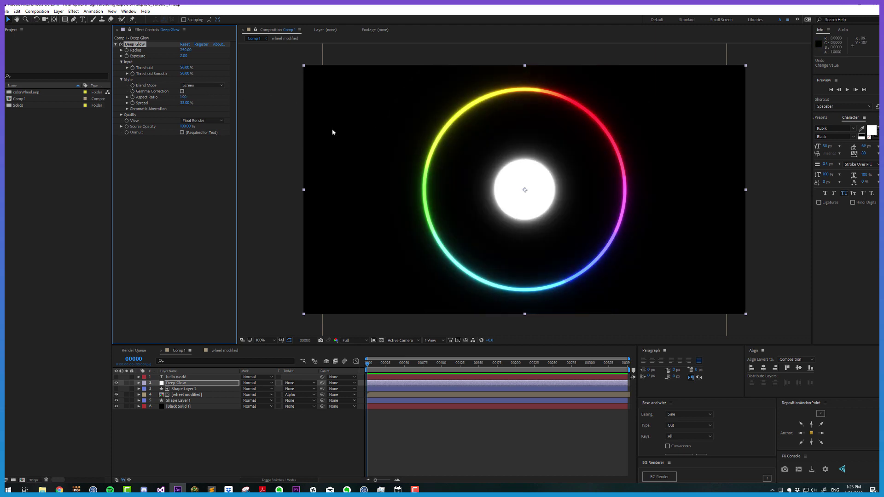
key(ctrl+alt+shift+k)
click(336, 292)
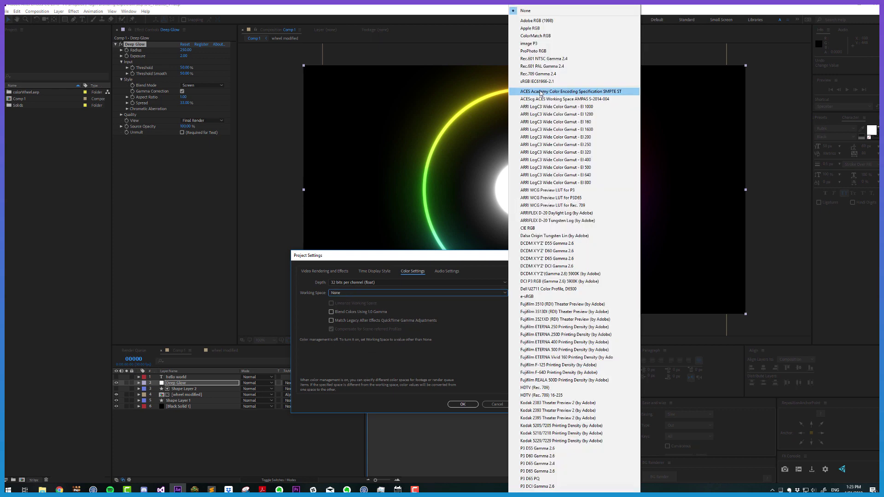
click(537, 81)
click(357, 304)
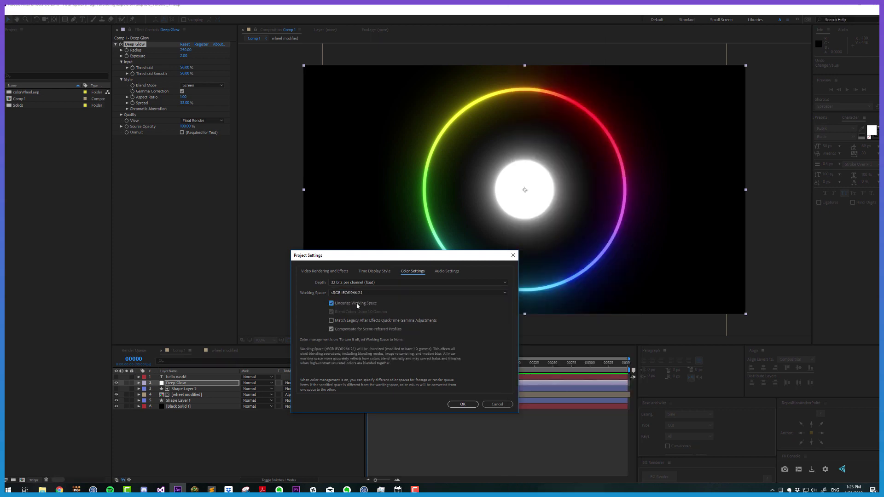
key(Return)
click(181, 91)
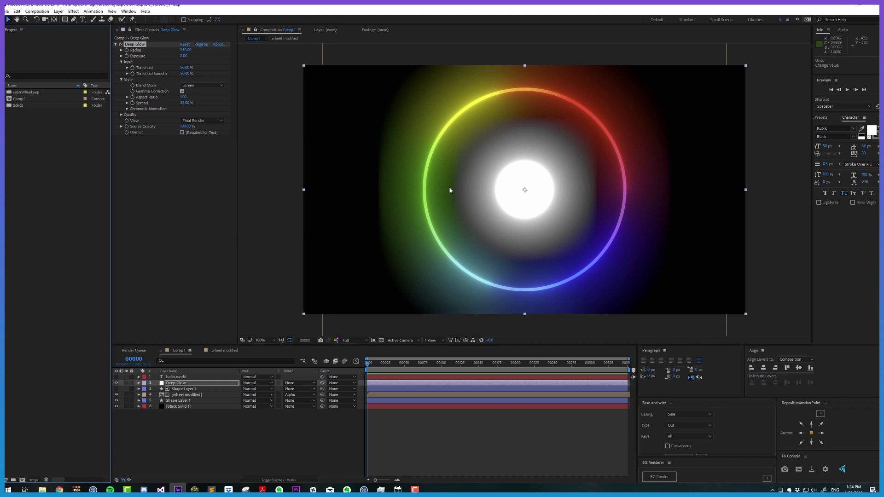
click(182, 92)
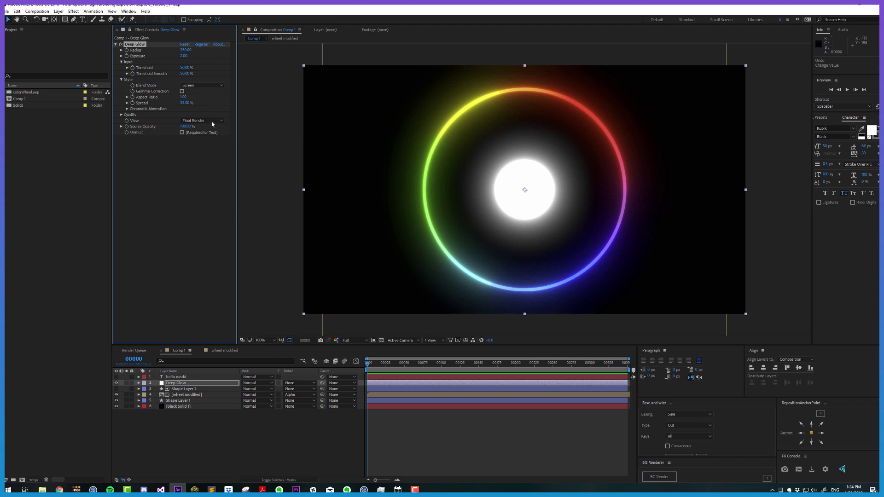
click(187, 86)
click(193, 98)
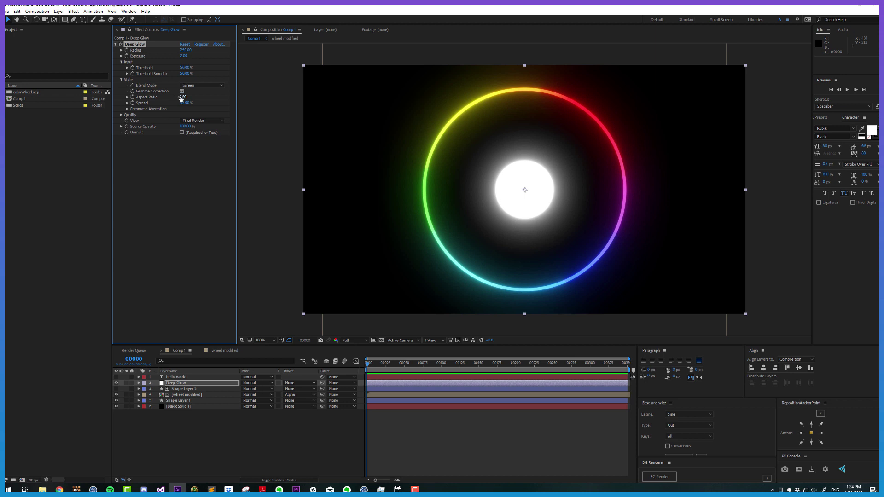
- Set Deep Glow's Aspect Ratio to 2, then drag it slightly lower
drag(181, 98, 177, 99)
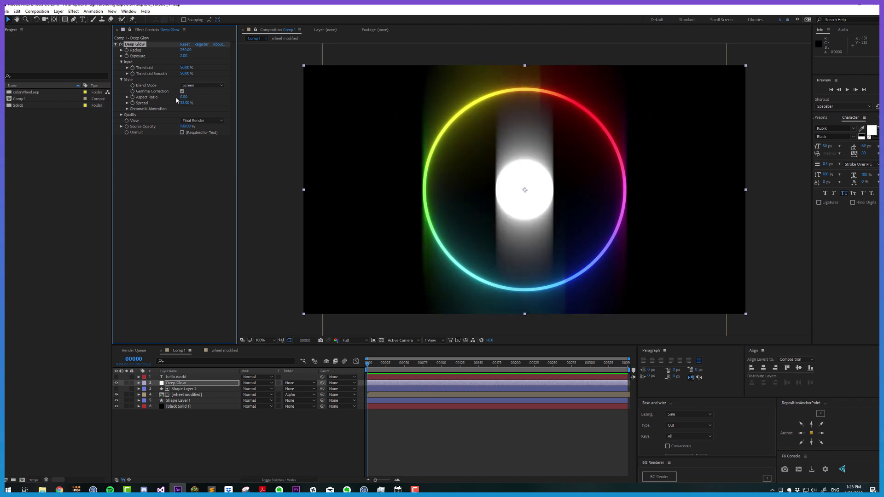
click(183, 97)
text(2)
key(Return)
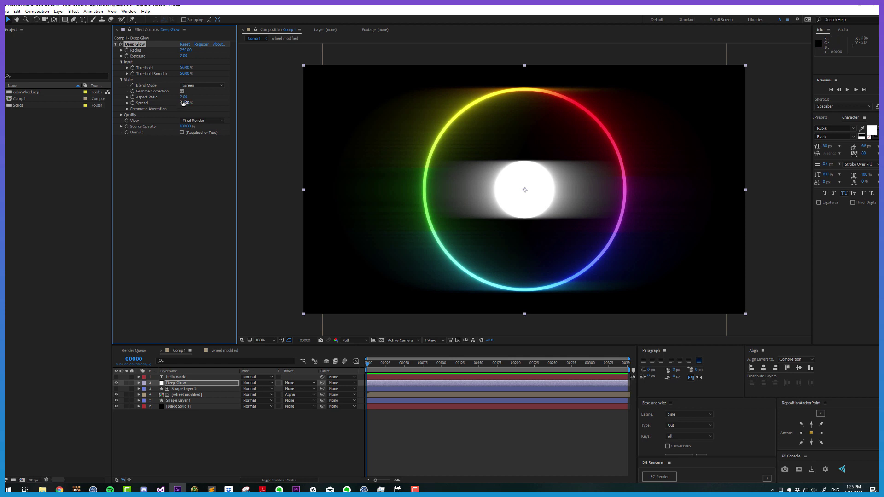
mouse_move(184, 97)
mouse_down()
mouse_move(138, 102)
mouse_move(152, 101)
mouse_up()
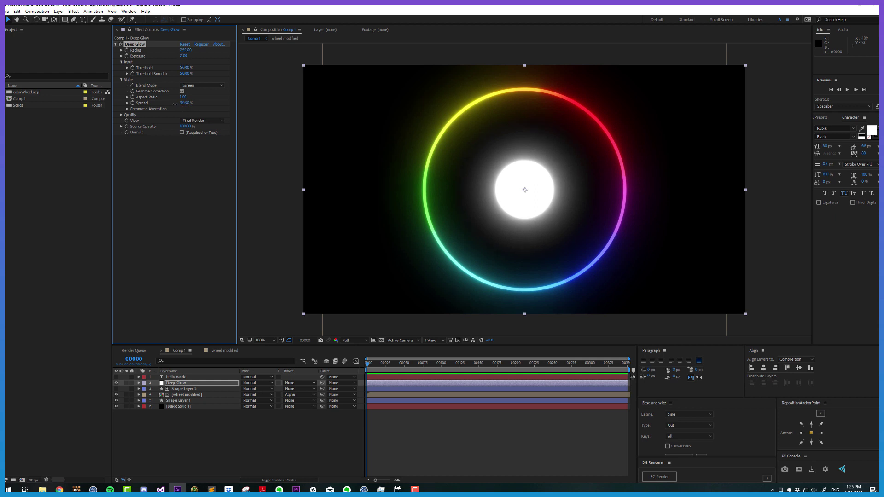
- Shrink Spread to 33% and undo a radius increase to keep Radius 250
mouse_move(175, 103)
mouse_down()
mouse_move(124, 104)
mouse_move(210, 109)
mouse_move(191, 108)
mouse_up()
drag(185, 49, 246, 54)
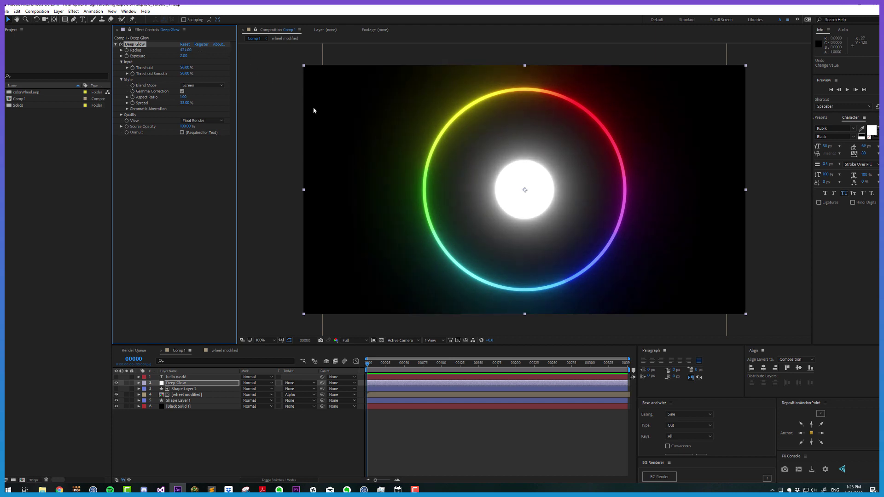
key(ctrl+z)
- Expand Chromatic Aberration, enable it, and bring the Amount to 0.10 %
click(128, 109)
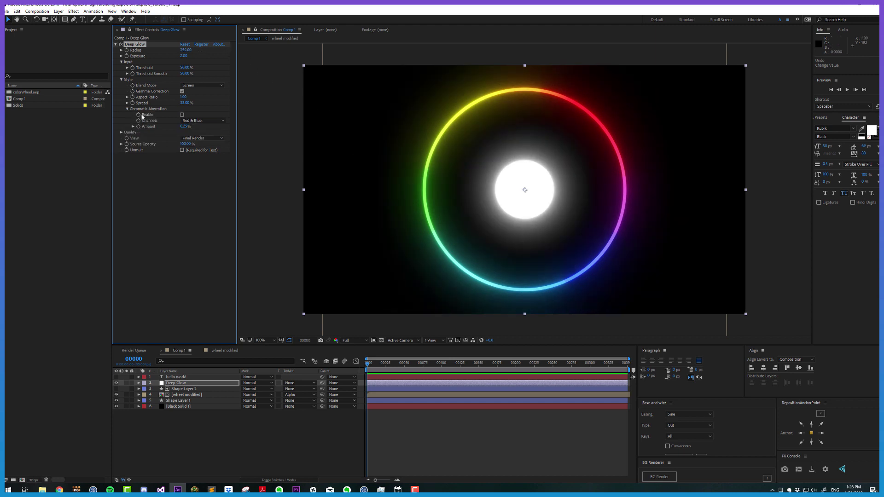
click(181, 115)
key(ctrl+z)
- Try aberration Channels Red & Green then Green & Blue, and expand Quality settings
click(214, 120)
click(204, 129)
click(202, 120)
click(204, 141)
click(121, 132)
click(121, 79)
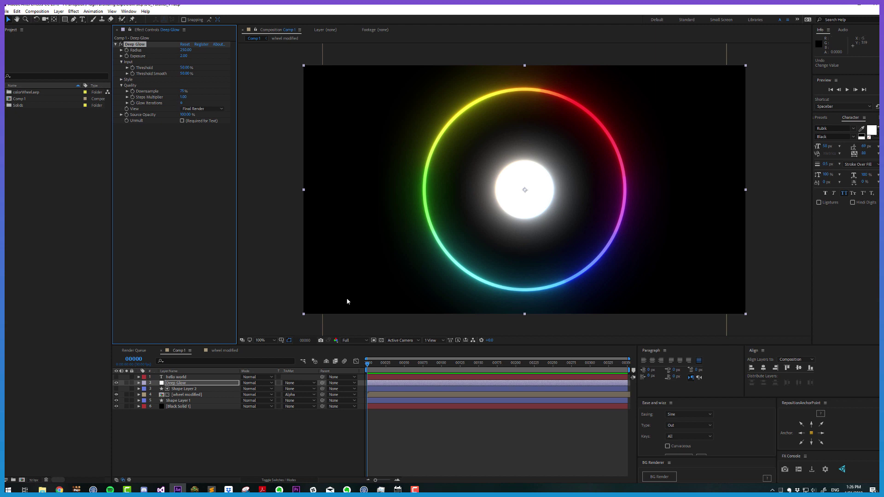
- Keep preview resolution at Full and set Downsample to 100, 75, then 50 %
click(356, 340)
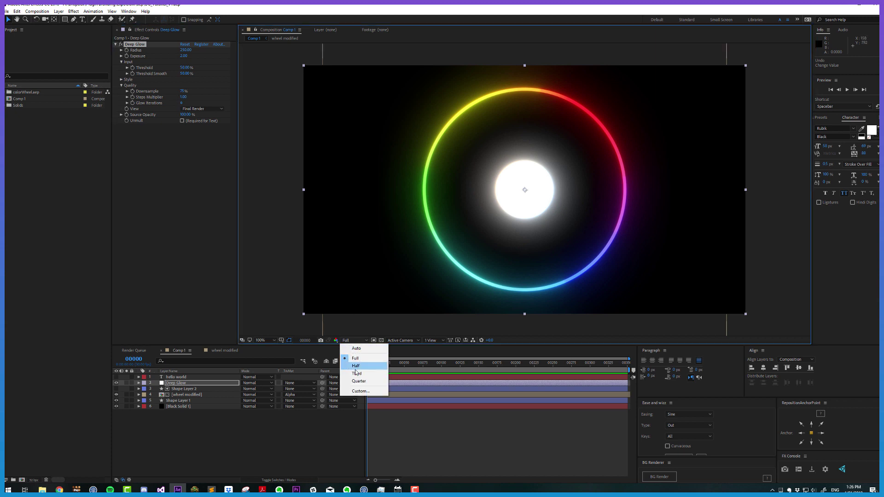
click(189, 139)
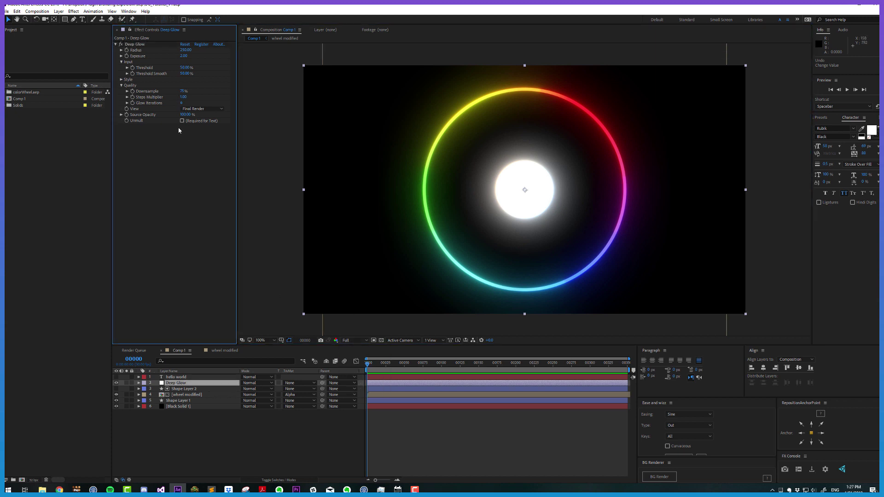
click(183, 92)
text(100)
key(Return)
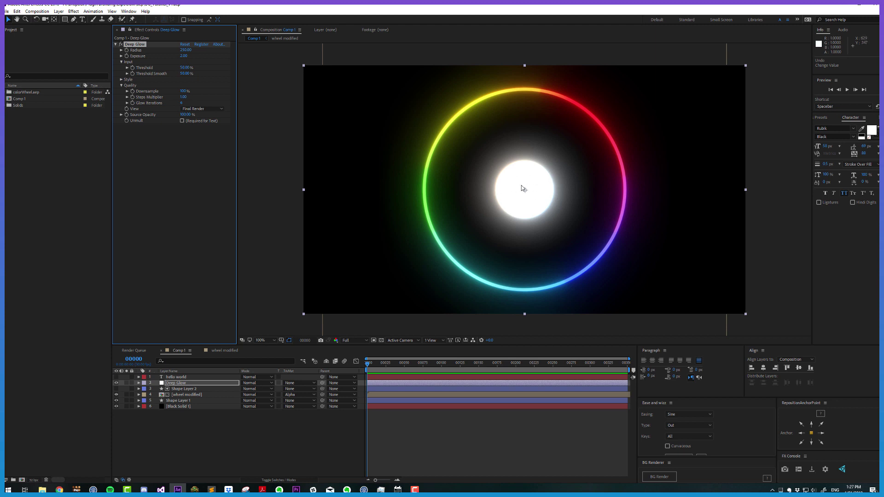
click(184, 92)
text(75)
key(Return)
click(180, 92)
text(50)
key(Return)
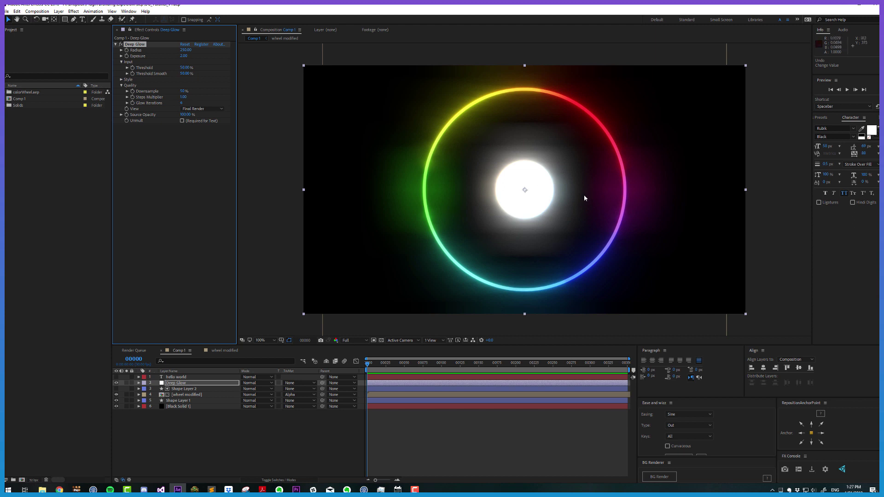
- Try Aspect Ratio 1.50 and undo it, then raise Downsample to 100 %
click(121, 79)
drag(183, 97, 193, 97)
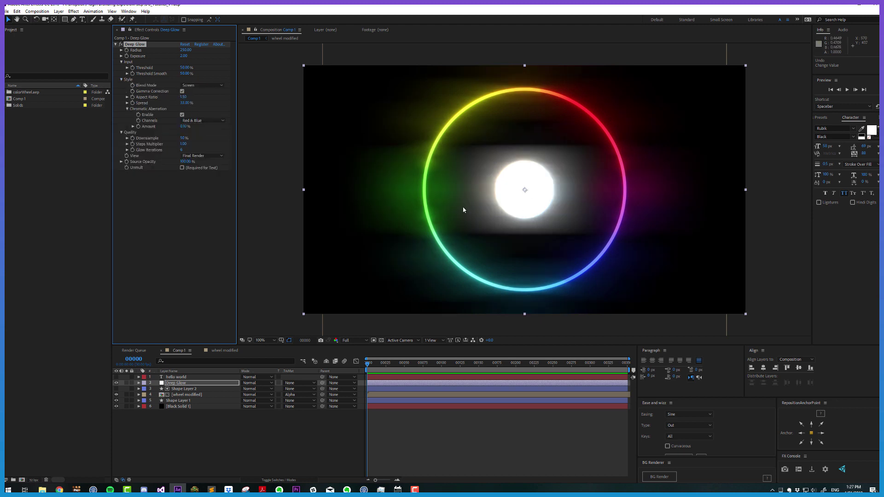
key(ctrl+z)
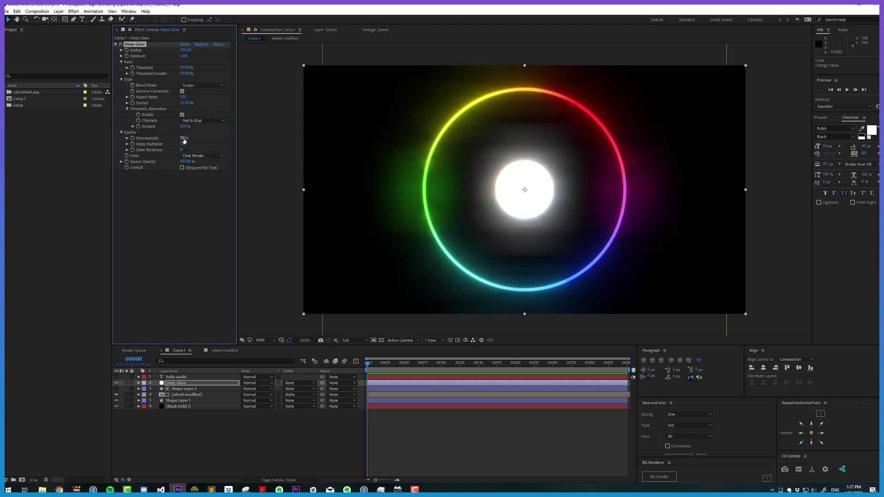
drag(184, 139, 198, 138)
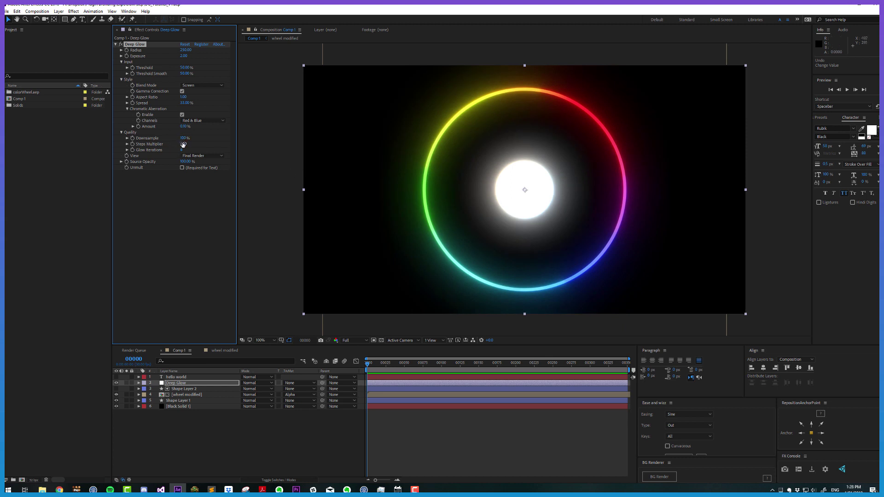
- Set Steps Multiplier to 0, then nudge it up to about 0.06
click(183, 144)
text(0)
key(Return)
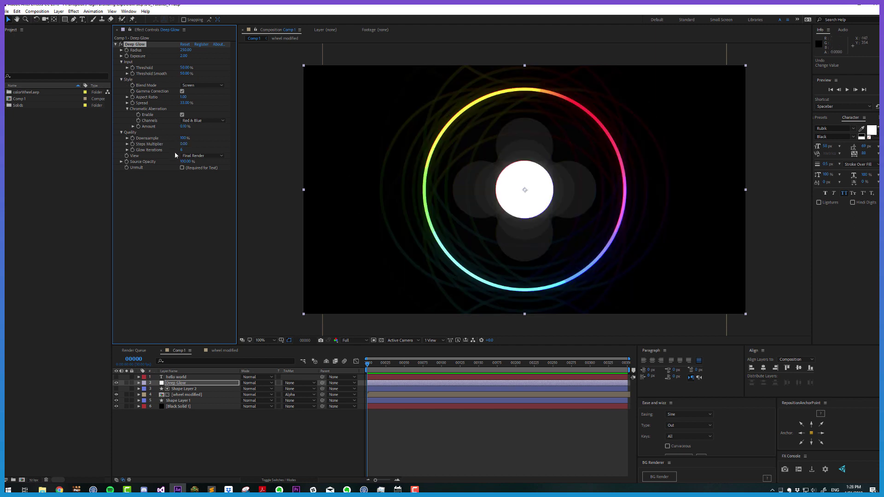
drag(186, 146, 187, 147)
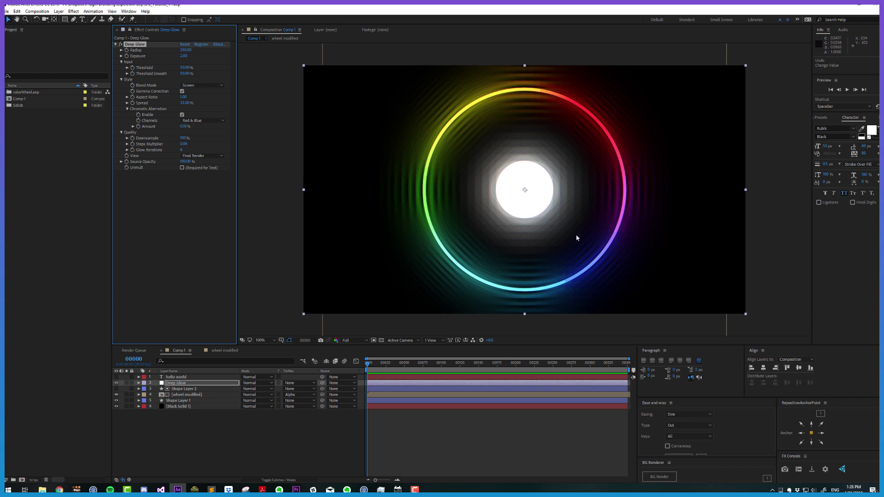
- Set Radius to 1500, raise Steps Multiplier slightly, then try Radius 2000
click(186, 50)
text(1500)
key(Return)
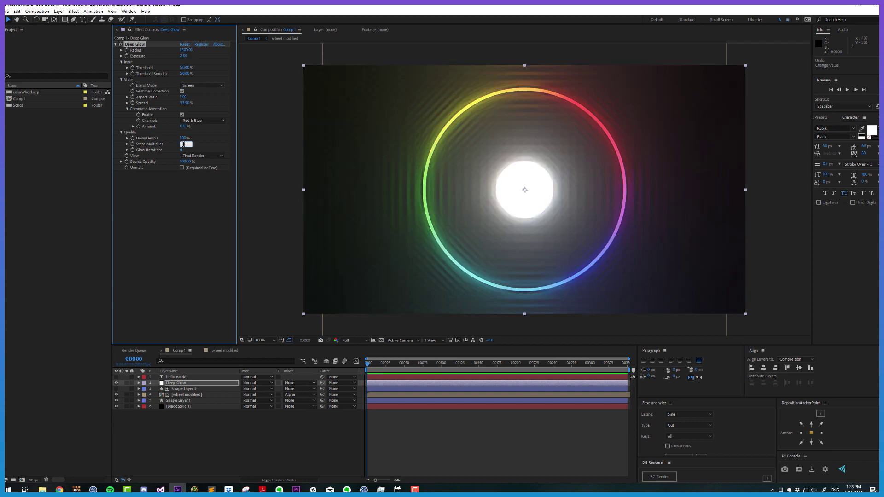
drag(182, 144, 175, 143)
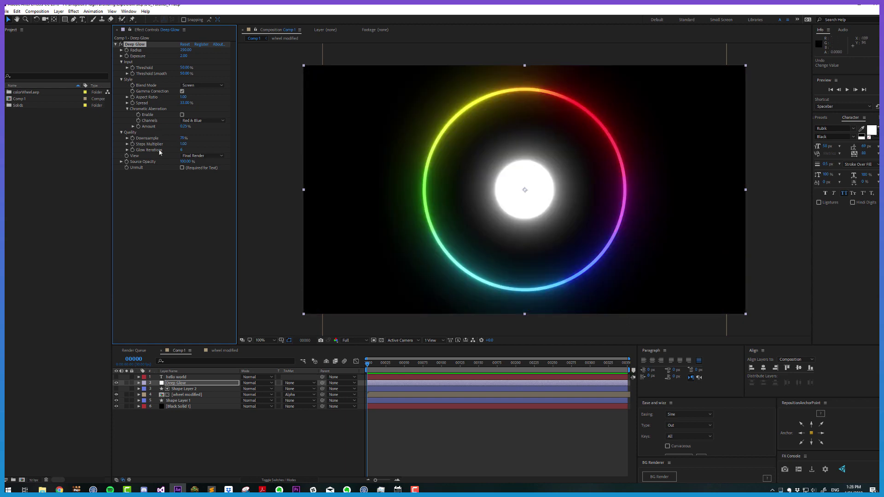
click(185, 50)
text(2000)
key(Return)
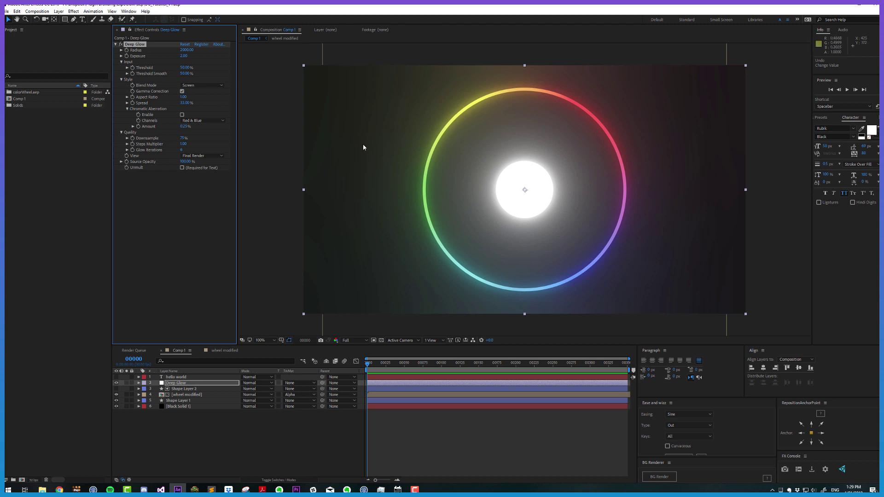
- Try Glow Iterations 10 with Radius 250, then settle on Iterations 6 and Radius 1500
drag(182, 151, 189, 151)
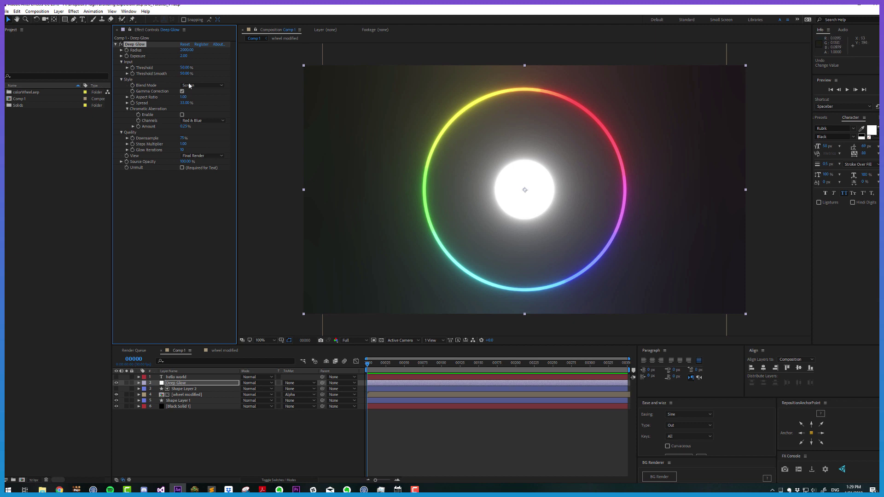
click(185, 50)
text(250)
key(Return)
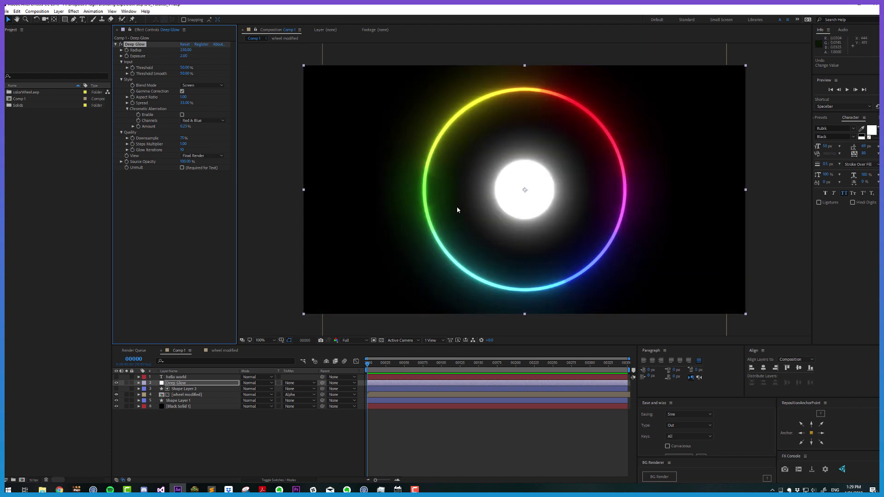
click(182, 150)
text(6)
key(Return)
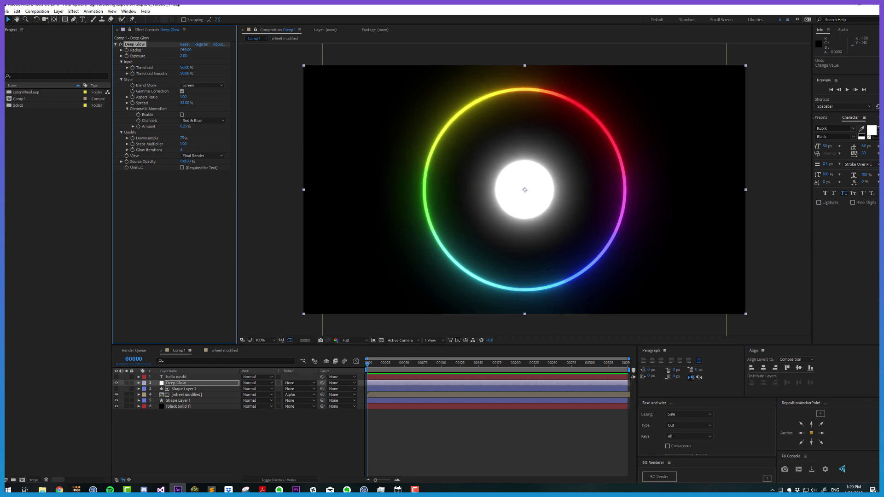
click(183, 50)
key(Return)
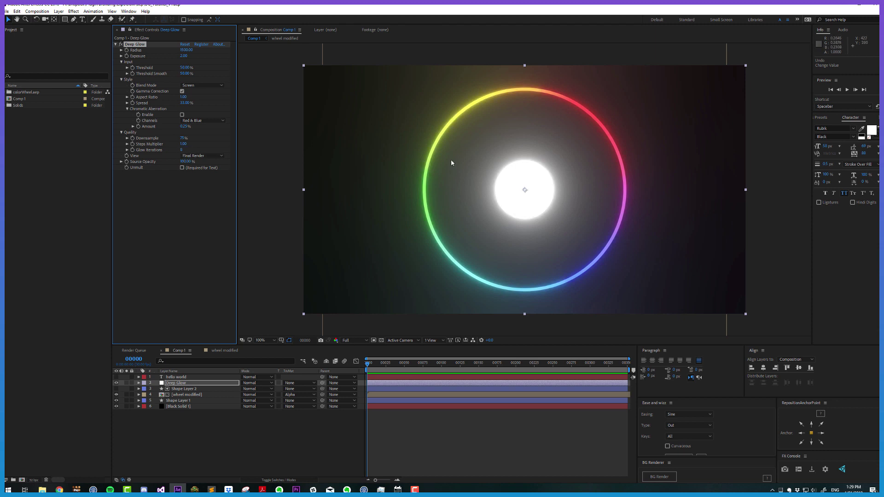
- Keep the Final Render view and drop Source Opacity to 0 %
click(202, 155)
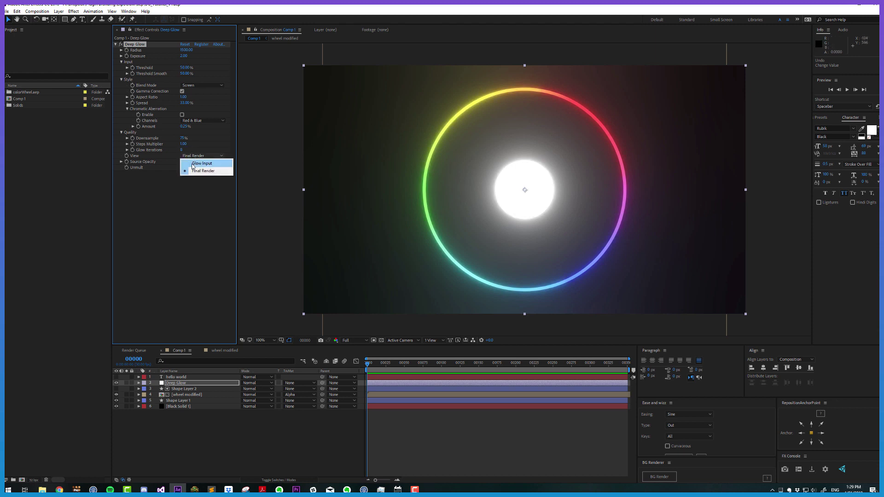
click(182, 171)
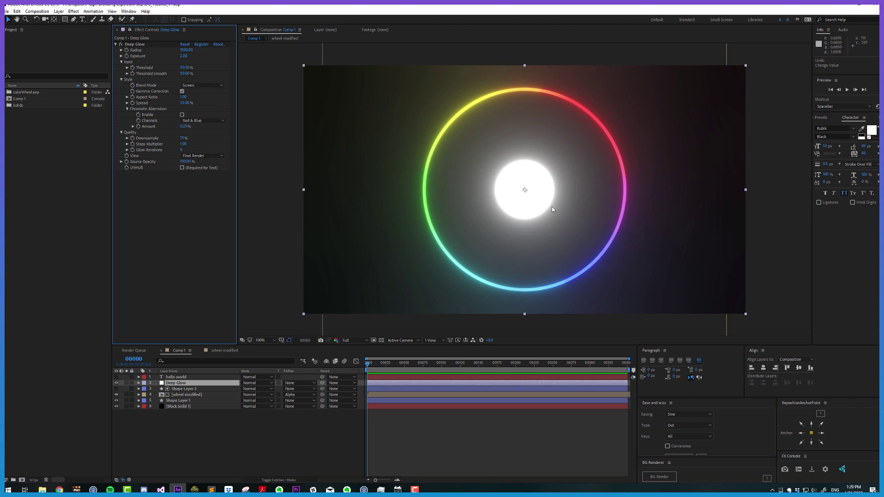
drag(185, 161, 166, 161)
- Set the Deep Glow layer's blending mode to Add, then to Screen
click(251, 383)
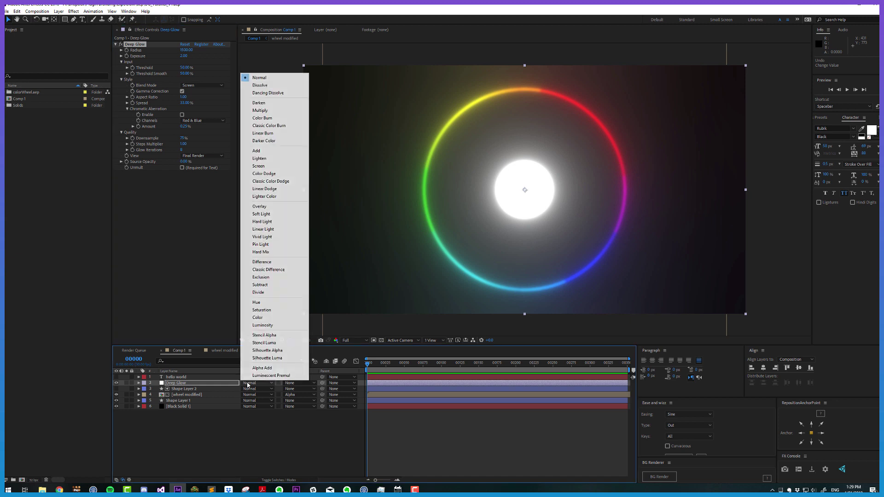
click(257, 148)
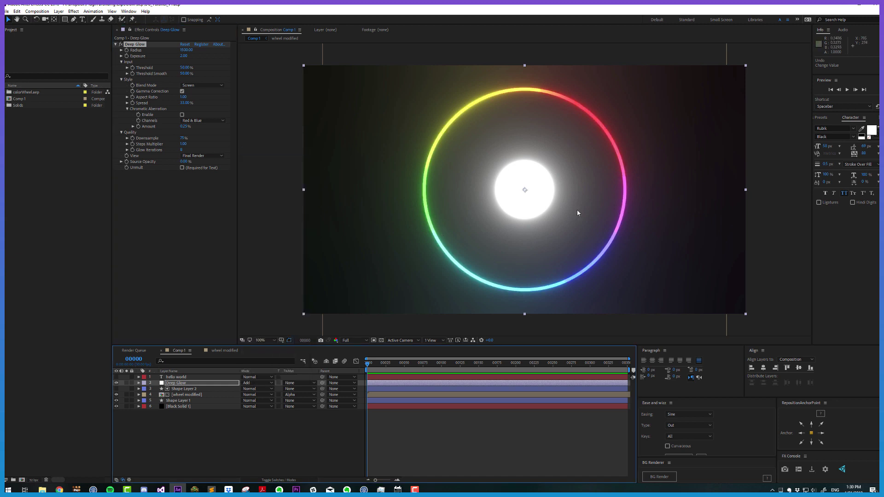
key(shift+equal)
key(shift+equal)
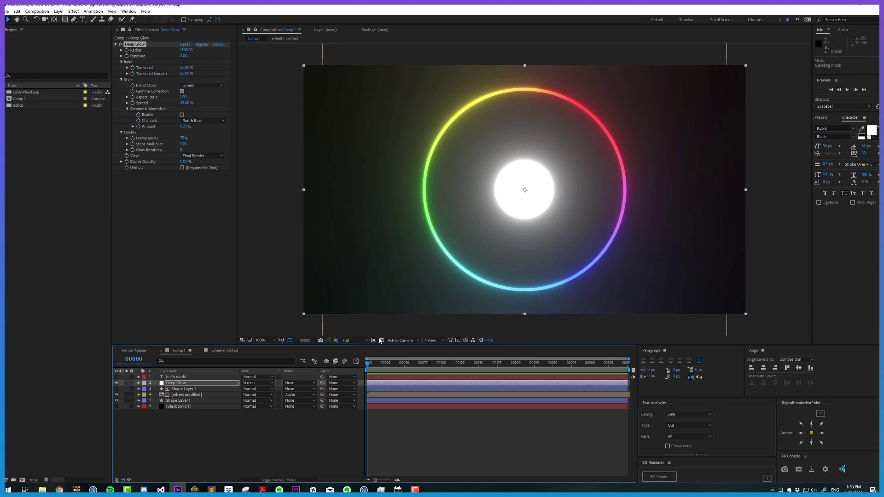
- Toggle Deep Glow's Unmult on and off, then select the hello world layer to view its glow settings
click(390, 217)
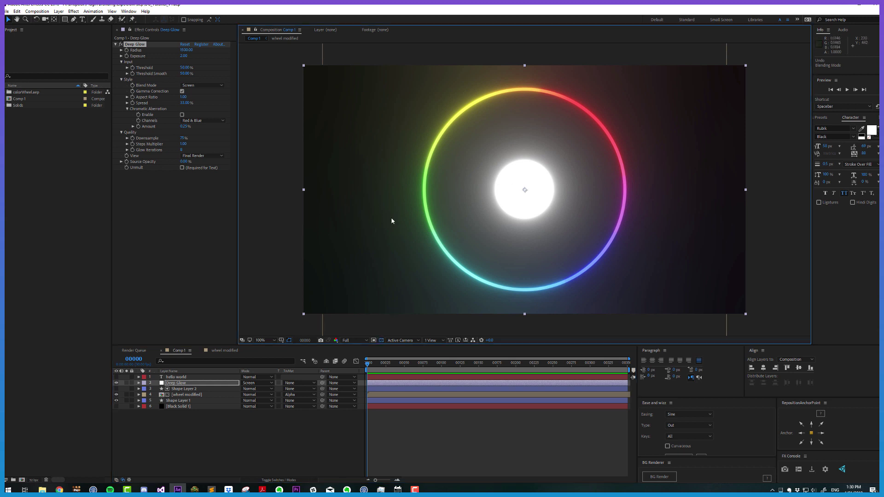
click(197, 169)
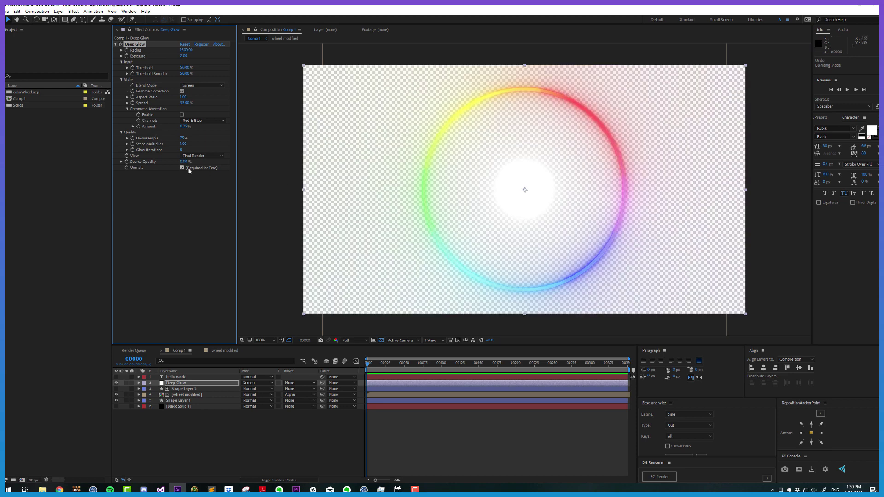
click(189, 171)
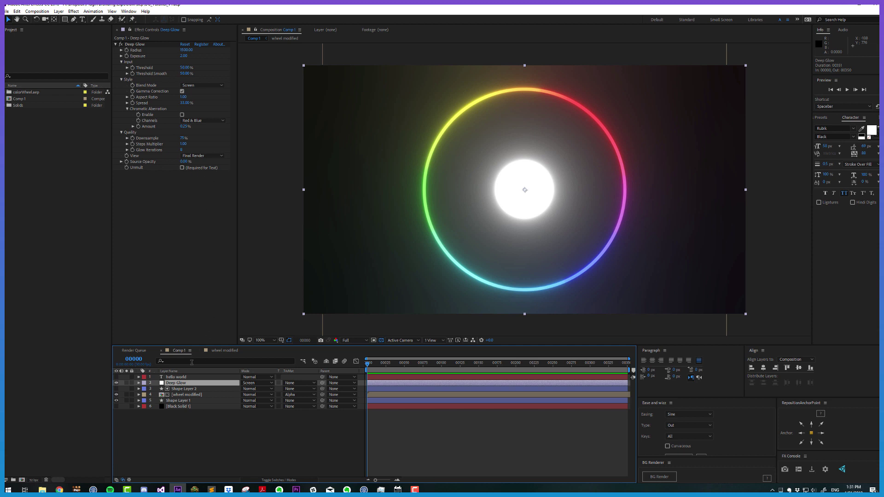
click(149, 378)
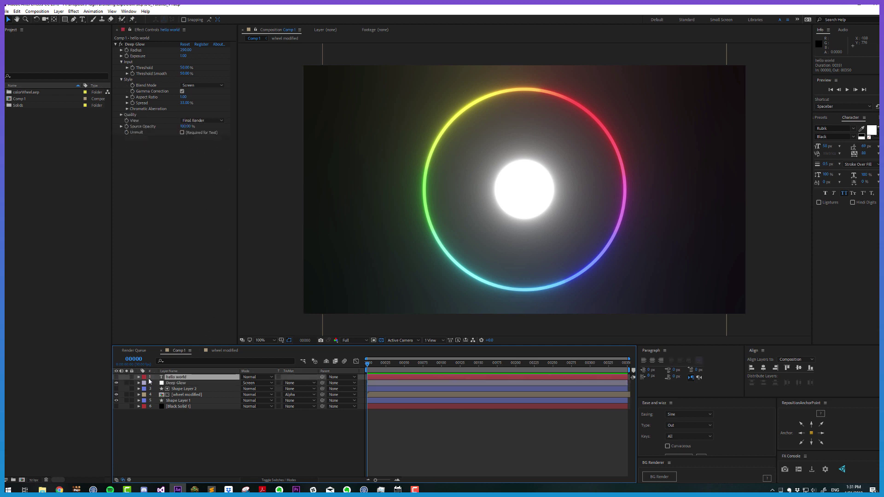
- Show the hello world text layer, enable Unmult on its Deep Glow, and deselect it
click(117, 377)
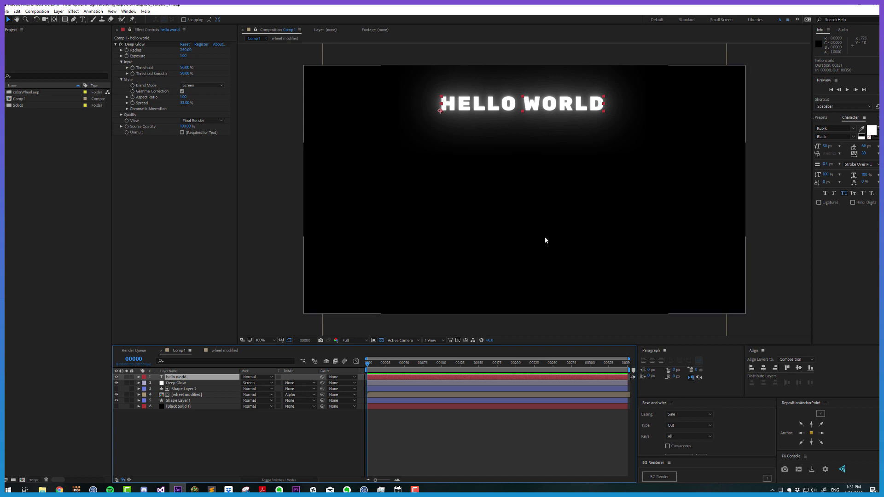
click(182, 132)
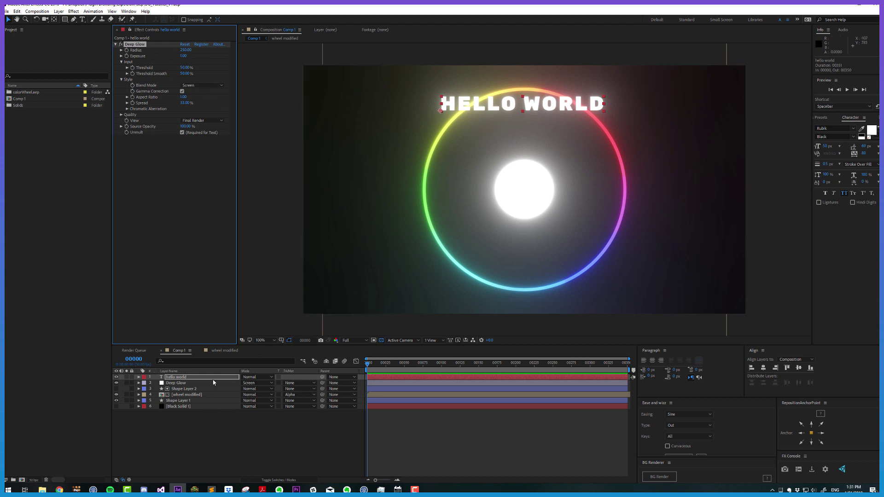
click(215, 443)
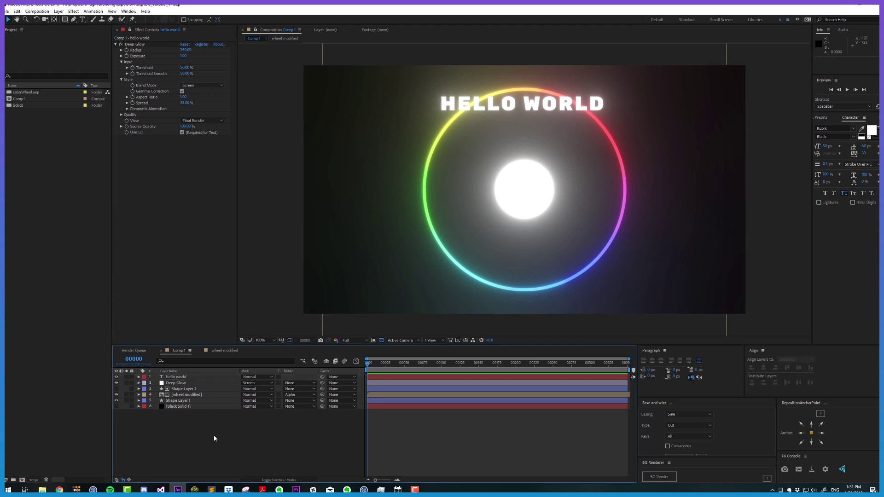